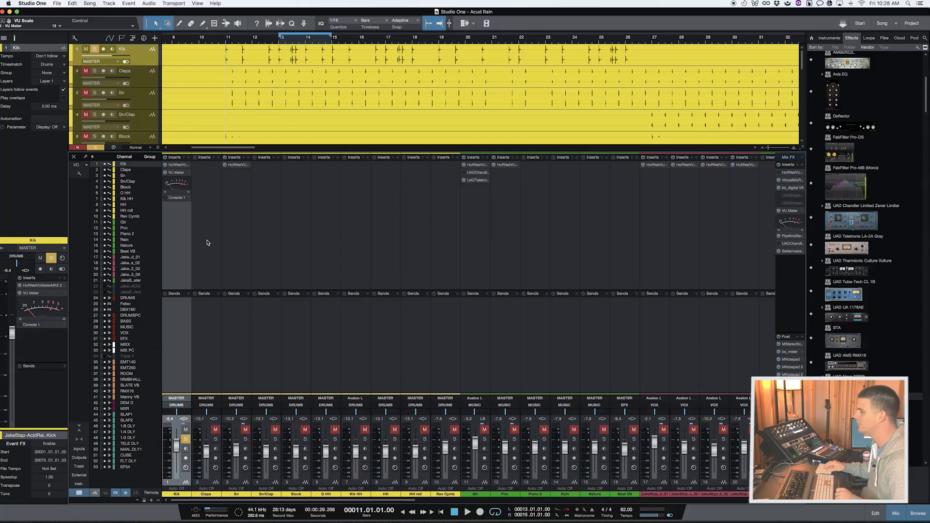
Review the mixer's signal flow from the Kik and Claps channels through the DRUMS to EFX buses and the main output.
{"action": "left_click", "coordinate": [207, 243]}
{"action": "left_click", "coordinate": [187, 244]}
{"action": "left_click", "coordinate": [209, 244]}
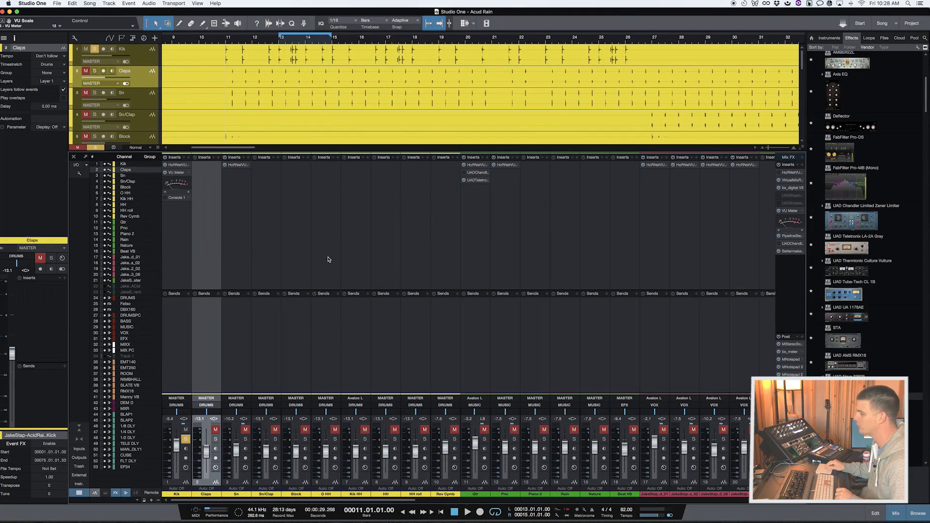
{"action": "scroll", "coordinate": [328, 259], "scroll_direction": "right", "scroll_amount": 15}
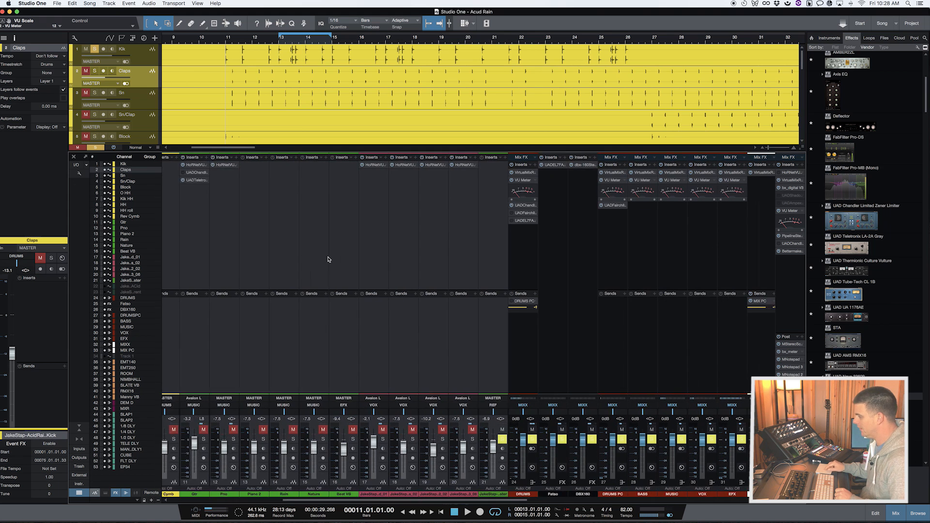
{"action": "left_click", "coordinate": [367, 318]}
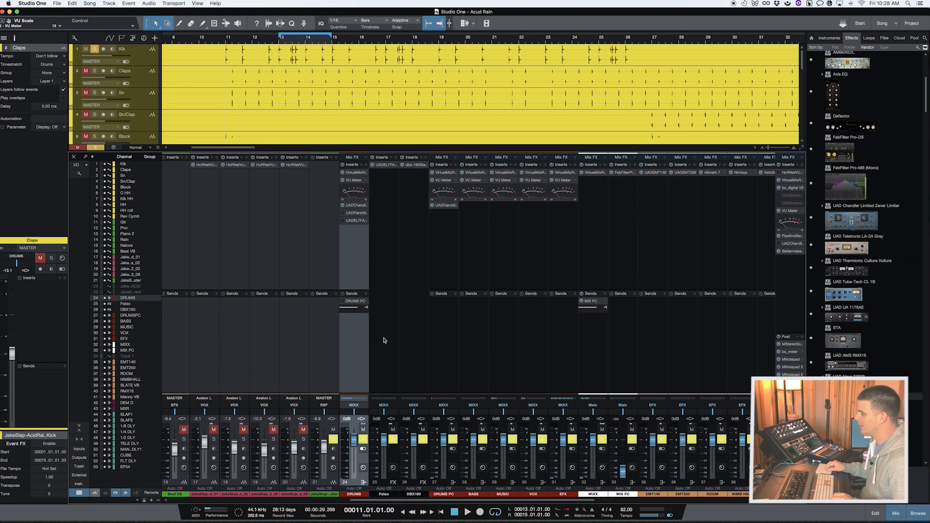
{"action": "left_click", "coordinate": [570, 347], "text": "shift"}
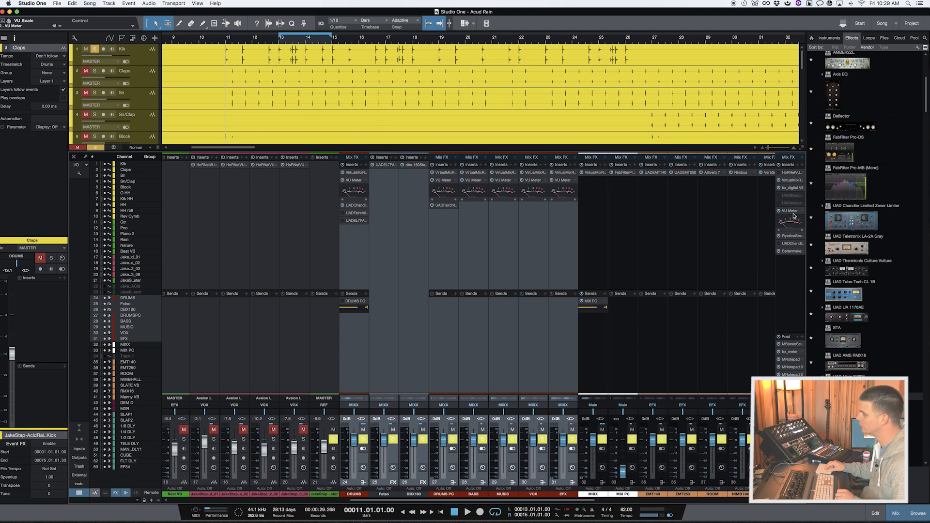
{"action": "left_click", "coordinate": [794, 214]}
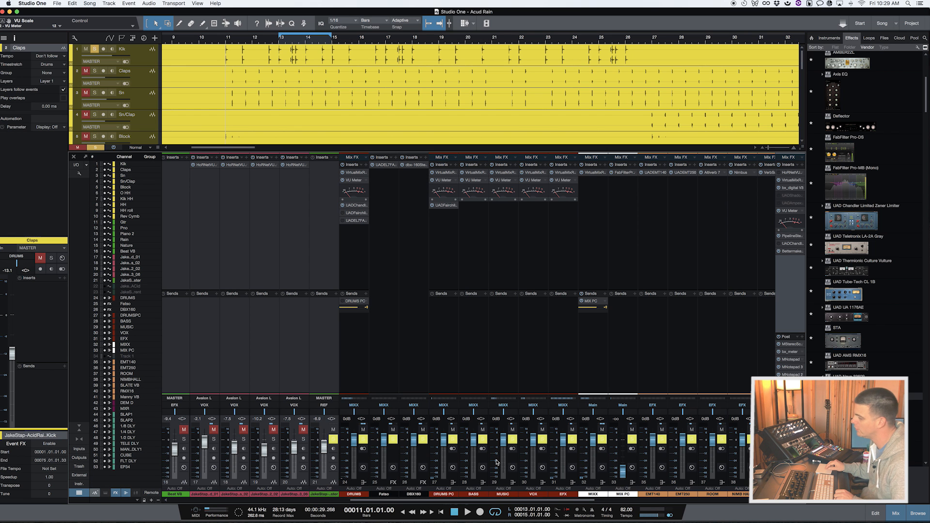
{"action": "scroll", "coordinate": [500, 464], "scroll_direction": "left", "scroll_amount": 2}
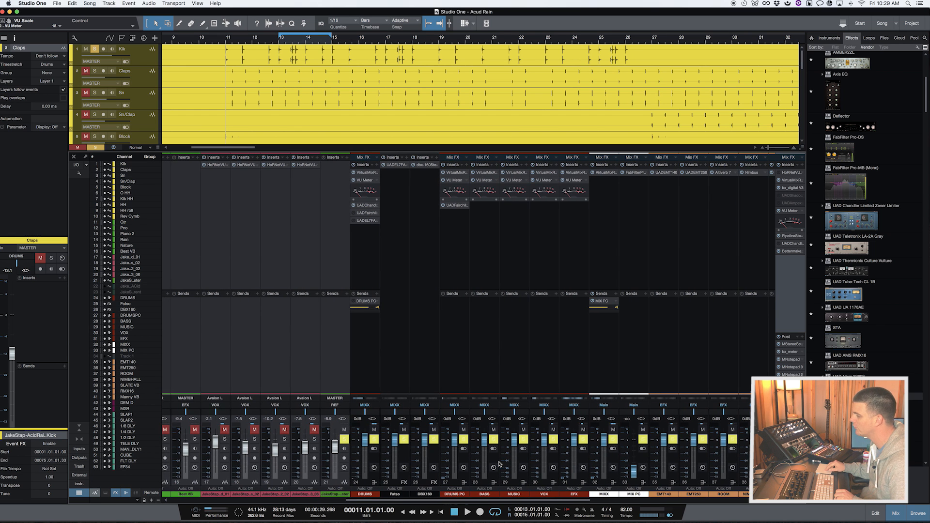
{"action": "scroll", "coordinate": [499, 464], "scroll_direction": "left", "scroll_amount": 15}
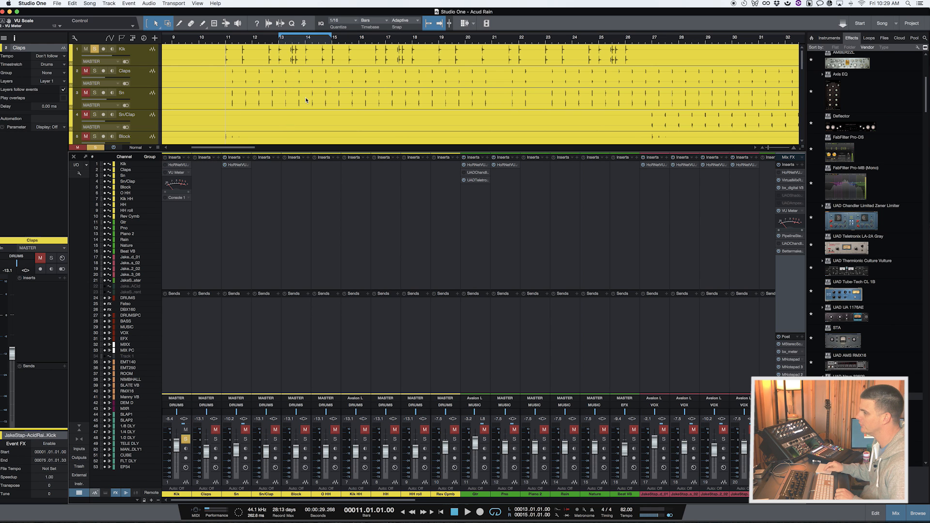
Check the Kik channel's VU Meter during loop playback, and inspect the settings of its HoRNet VU Meter insert.
{"action": "key", "text": "space"}
{"action": "double_click", "coordinate": [175, 181]}
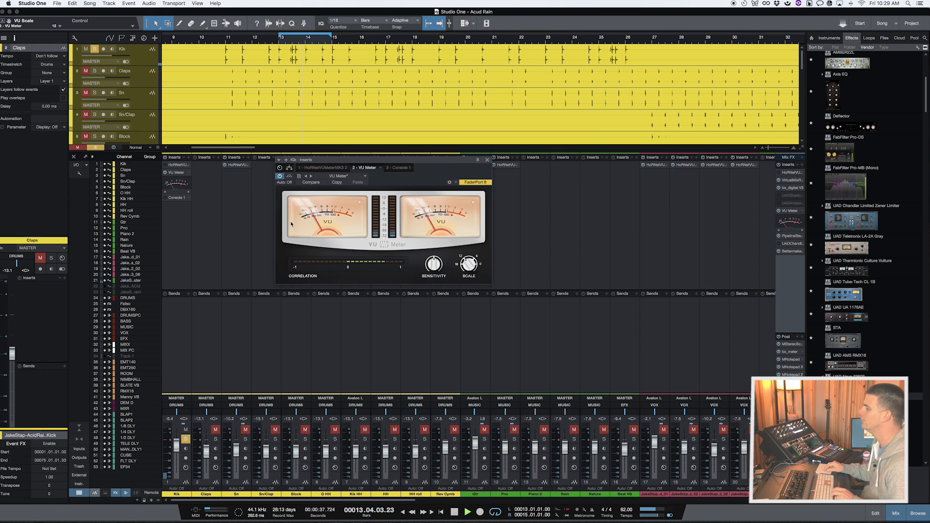
{"action": "key", "text": "space"}
{"action": "left_click", "coordinate": [182, 165]}
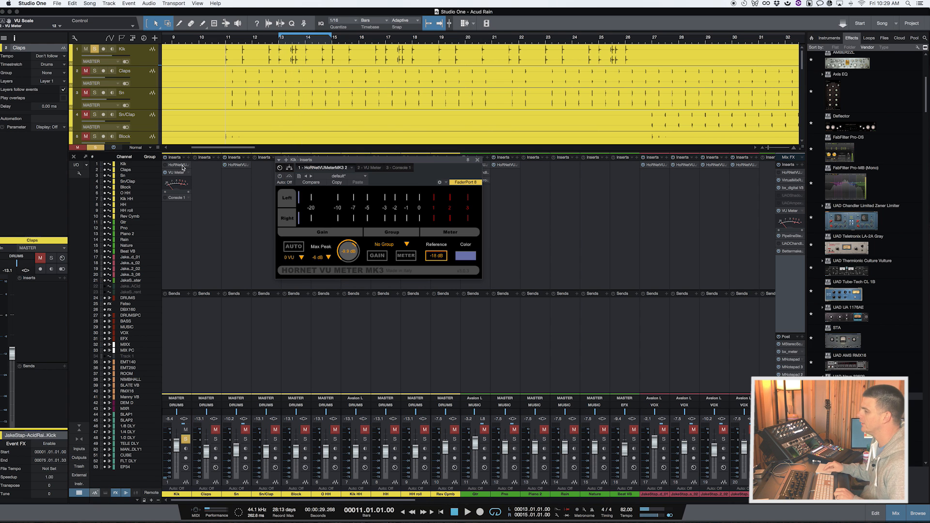
{"action": "left_click_drag", "start_coordinate": [334, 157], "coordinate": [404, 170]}
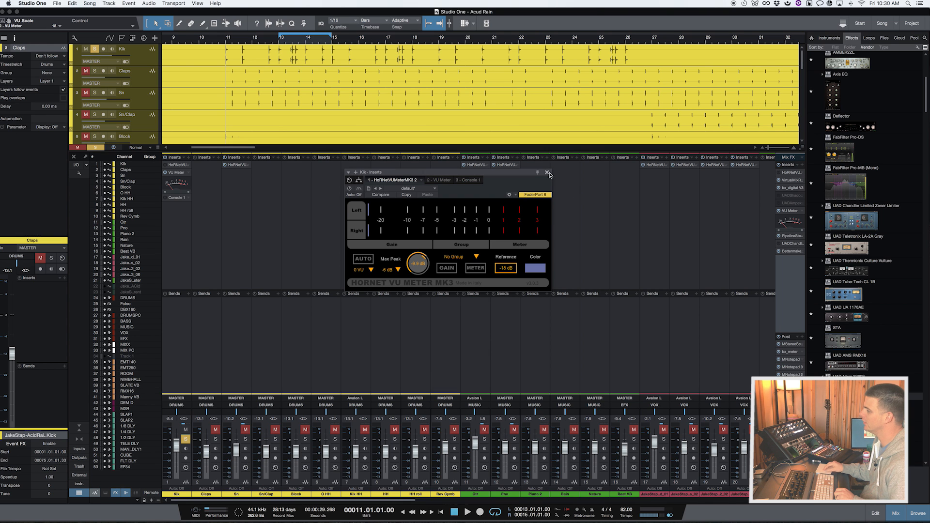
{"action": "left_click", "coordinate": [548, 173]}
Lower the Kik event's gain, check it on the channel's VU Meter during playback, and restore the event gain to 0.0 dB.
{"action": "left_click", "coordinate": [462, 56]}
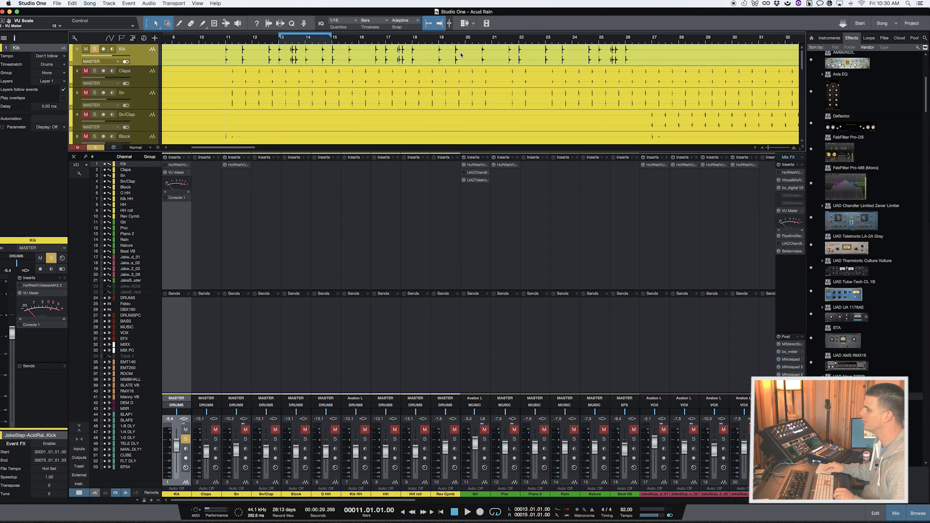
{"action": "key", "text": "w"}
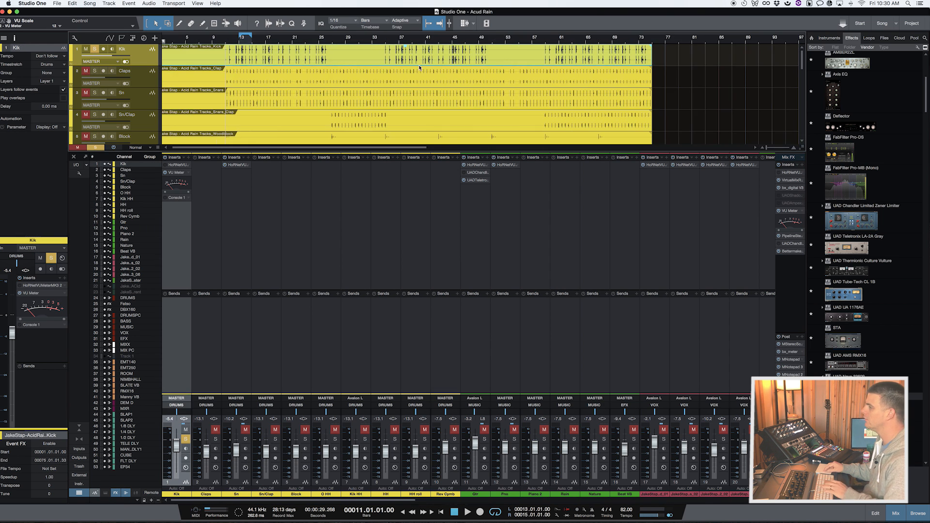
{"action": "left_click_drag", "start_coordinate": [406, 49], "coordinate": [406, 55]}
{"action": "key", "text": "space"}
{"action": "double_click", "coordinate": [179, 178]}
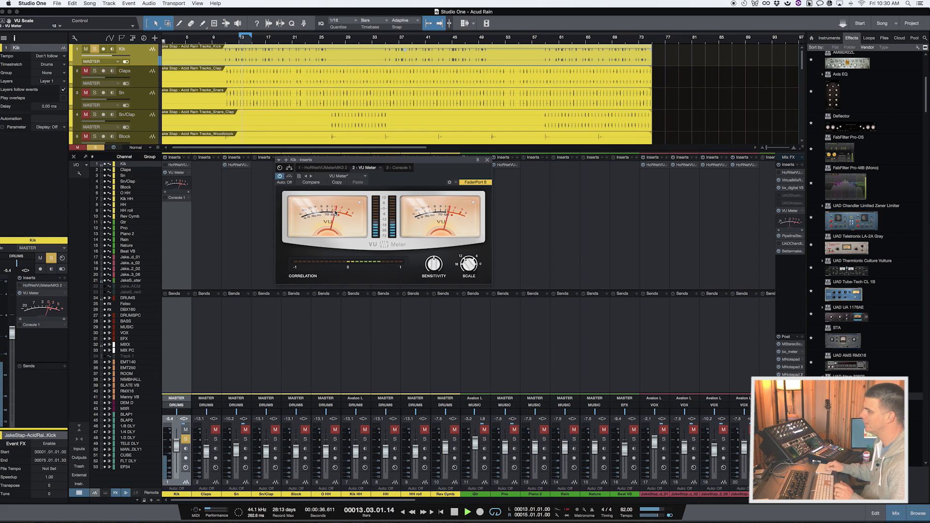
{"action": "left_click_drag", "start_coordinate": [406, 50], "coordinate": [406, 48]}
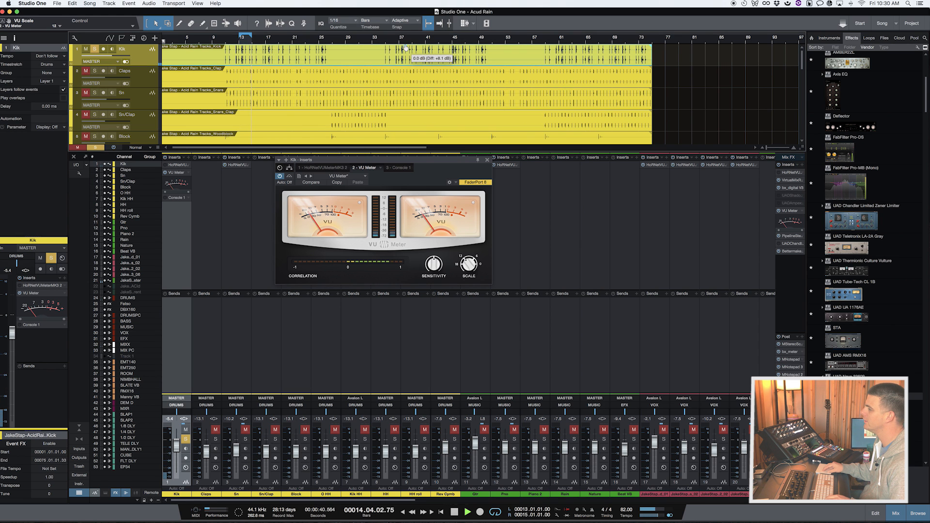
{"action": "key", "text": "space"}
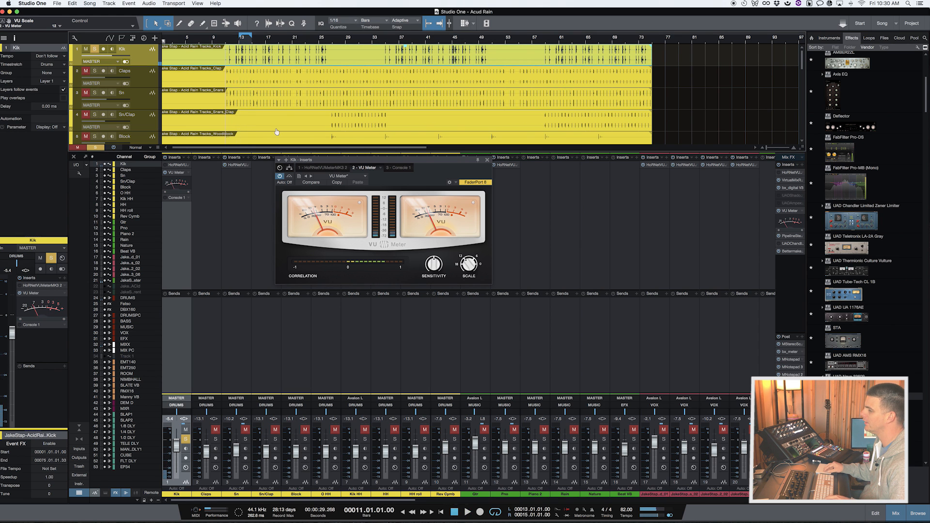
Reset the gain of the Kik channel's HoRNet VU Meter to 0 dB and run its automatic gain adjustment during playback.
{"action": "left_click", "coordinate": [180, 168]}
{"action": "double_click", "coordinate": [344, 251]}
{"action": "type", "text": "0"}
{"action": "key", "text": "Return"}
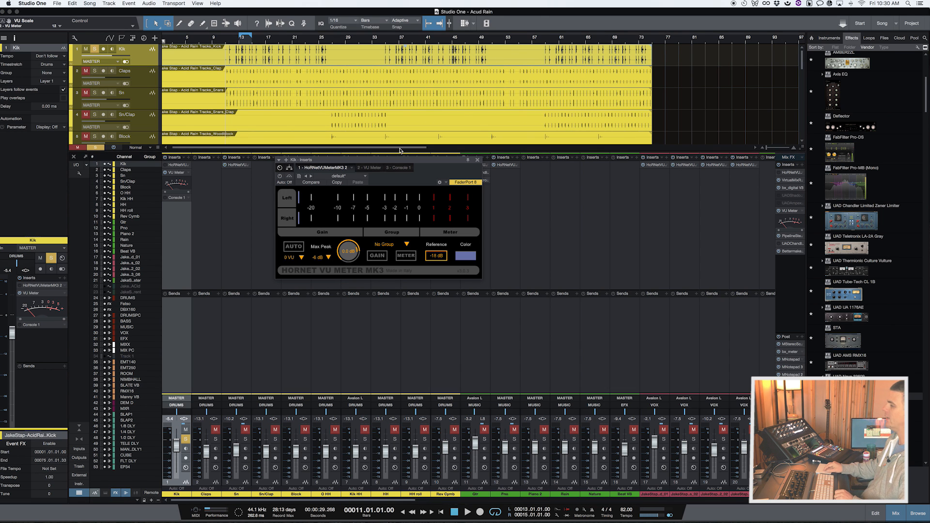
{"action": "key", "text": "space"}
{"action": "left_click", "coordinate": [294, 247]}
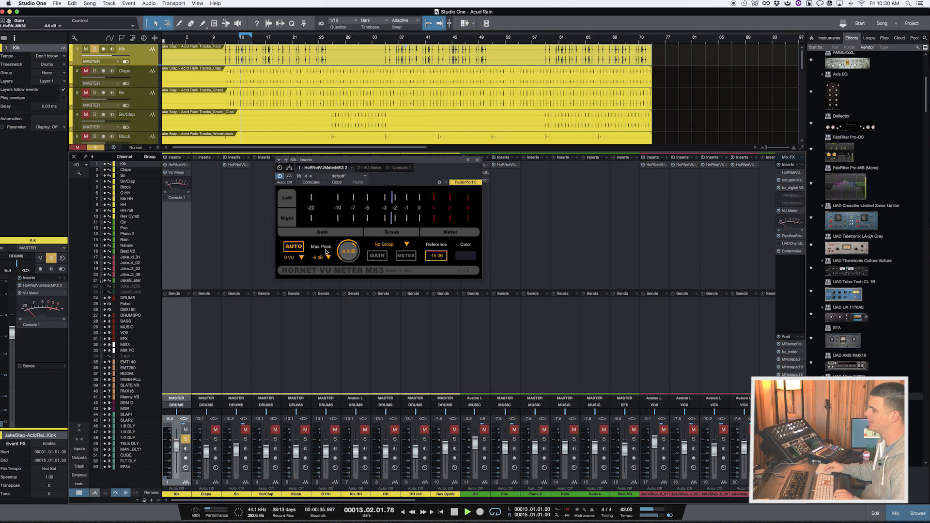
Check the adjusted kick level on the Kik channel's VU Meter insert and close the plug-in window.
{"action": "left_click", "coordinate": [176, 174]}
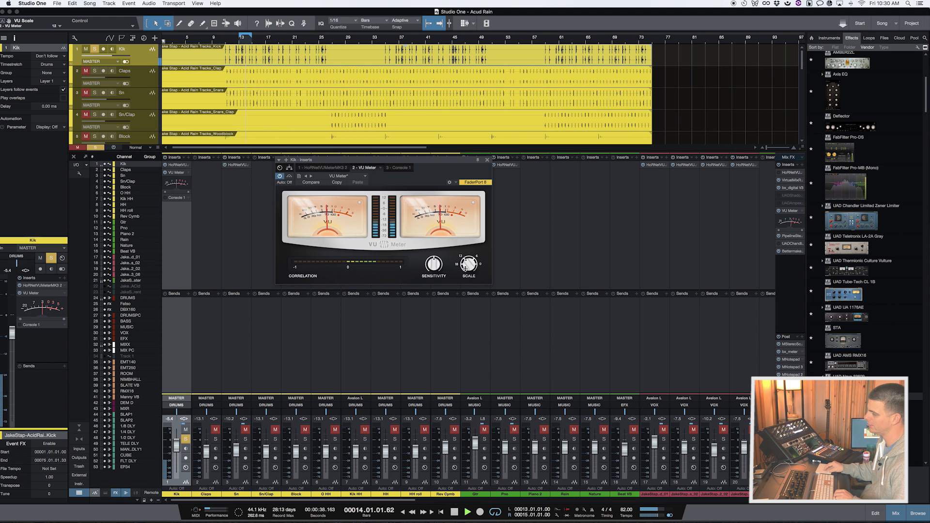
{"action": "left_click_drag", "start_coordinate": [464, 279], "coordinate": [463, 267]}
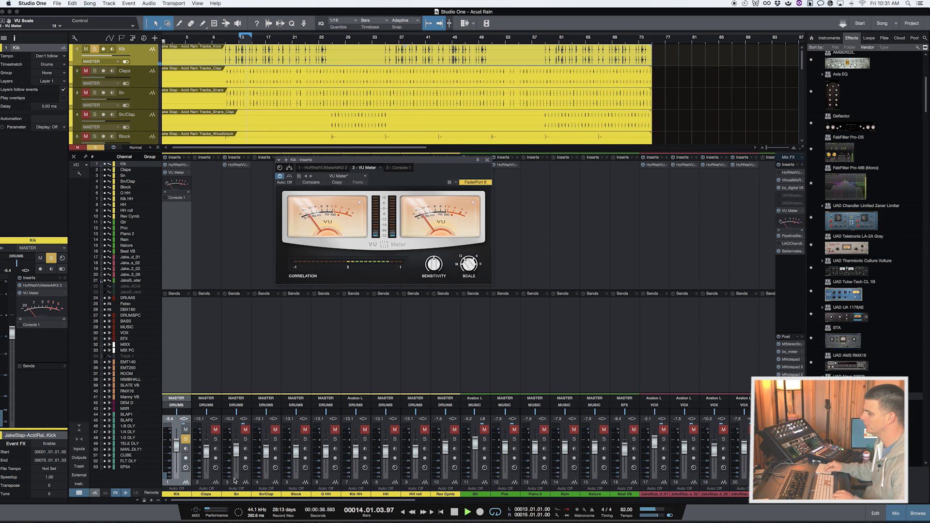
{"action": "left_click", "coordinate": [485, 158]}
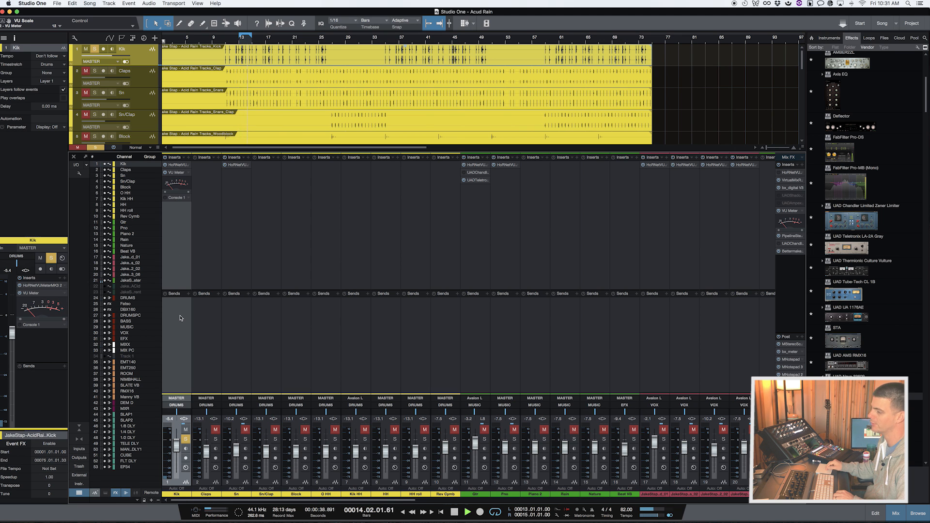
Activate the Console 1 insert on the Kik channel, view its channel-strip display, and stop playback.
{"action": "left_click", "coordinate": [175, 198]}
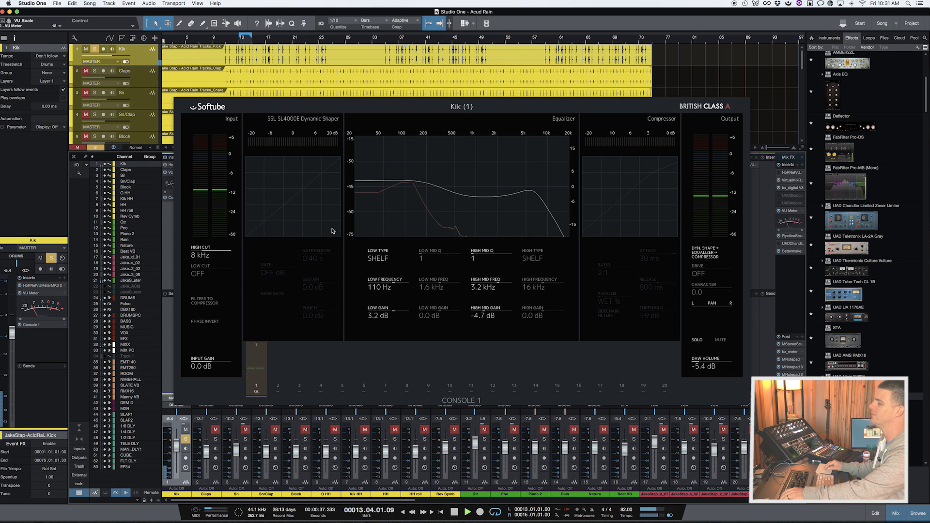
{"action": "key", "text": "super+w"}
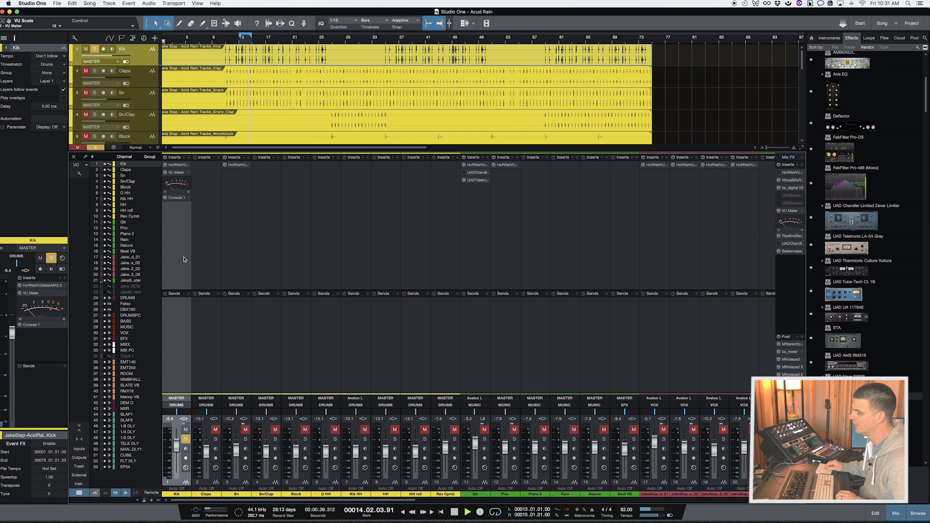
{"action": "key", "text": "space"}
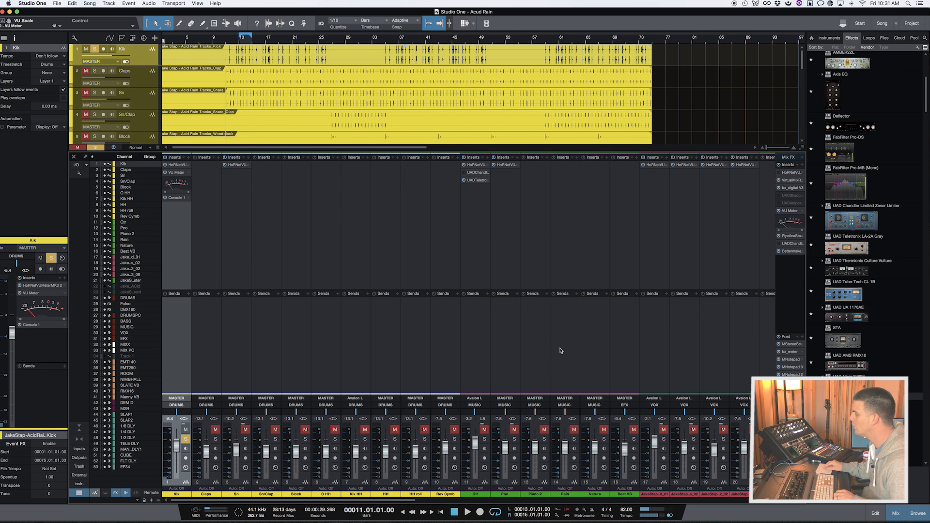
Play the loop and check the level reaching the DRUMS bus.
{"action": "scroll", "coordinate": [555, 353], "scroll_direction": "right", "scroll_amount": 5}
{"action": "key", "text": "space"}
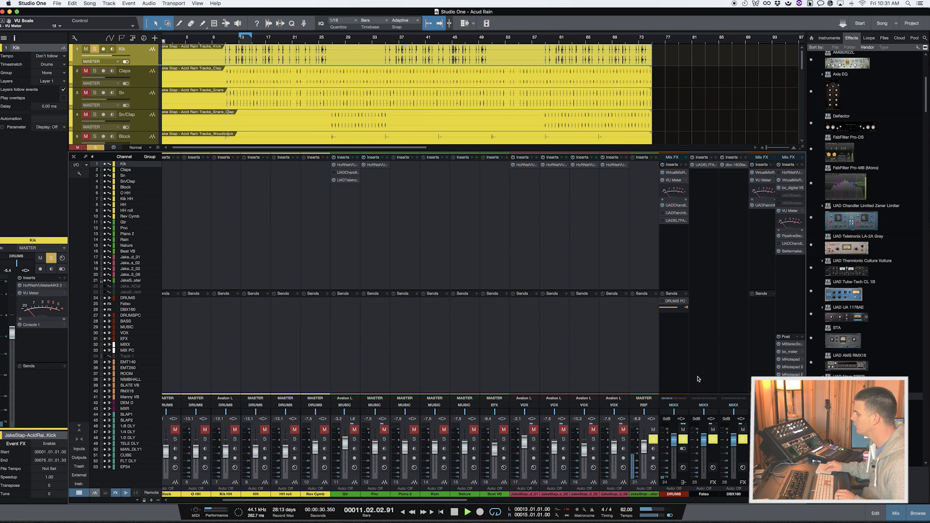
{"action": "left_click", "coordinate": [672, 377]}
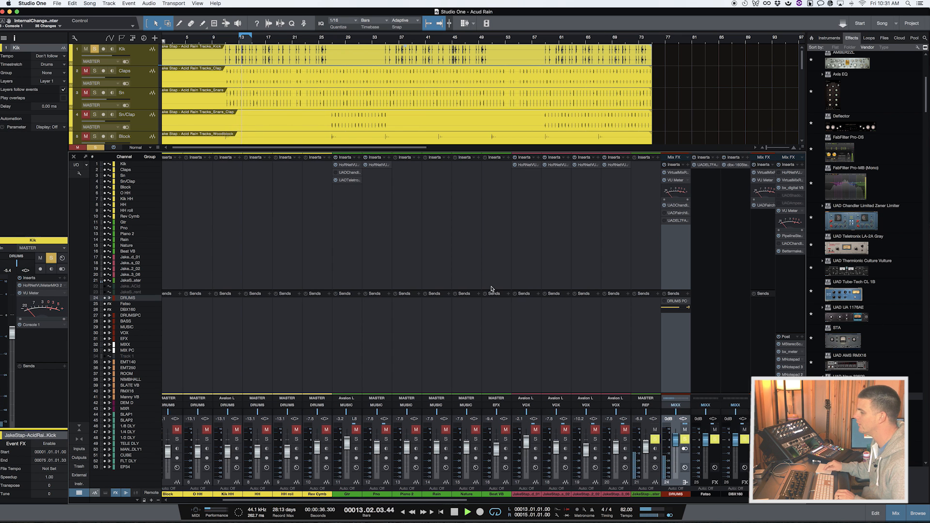
{"action": "scroll", "coordinate": [490, 289], "scroll_direction": "left", "scroll_amount": 3}
{"action": "scroll", "coordinate": [491, 289], "scroll_direction": "left", "scroll_amount": 2}
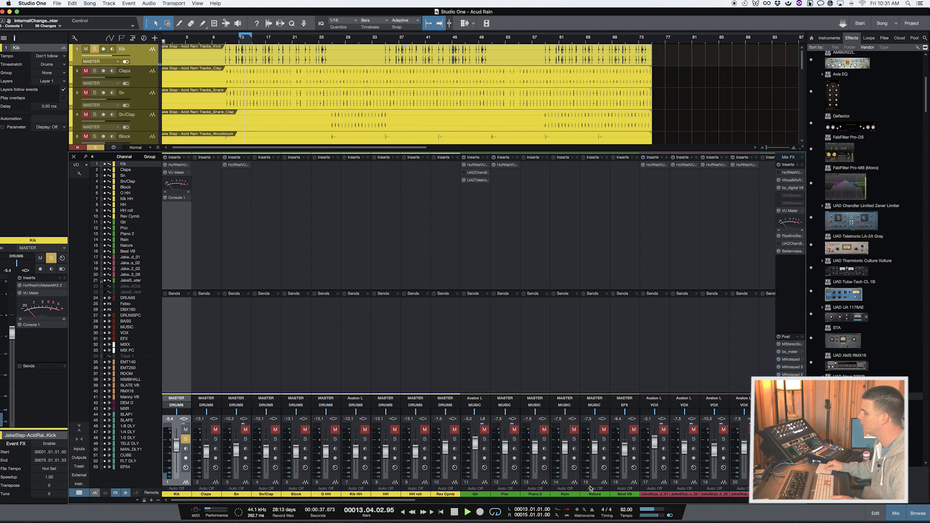
Select the Kik through Beat VB channels, raise their faders together, and lower them again until Pno is at about -6.8 dB.
{"action": "left_click", "coordinate": [626, 480]}
{"action": "left_click_drag", "start_coordinate": [594, 452], "coordinate": [594, 442]}
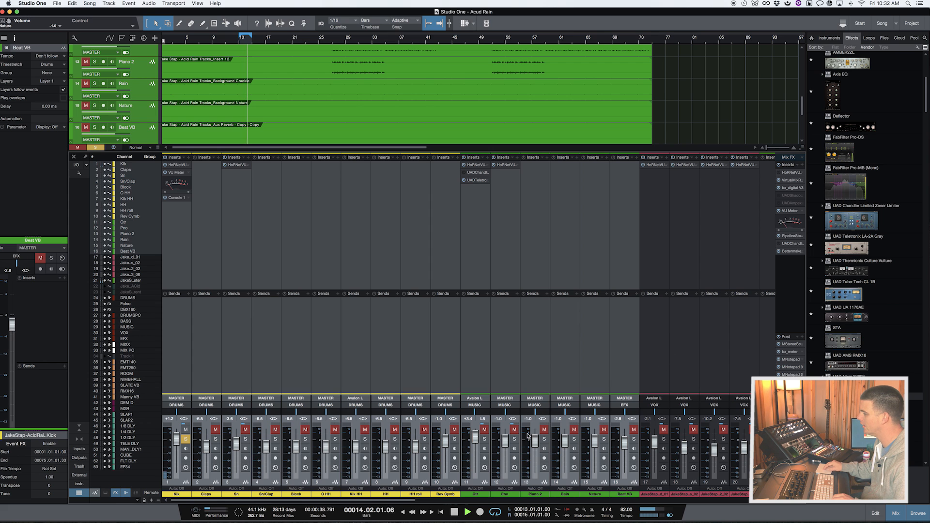
{"action": "left_click_drag", "start_coordinate": [506, 443], "coordinate": [506, 450]}
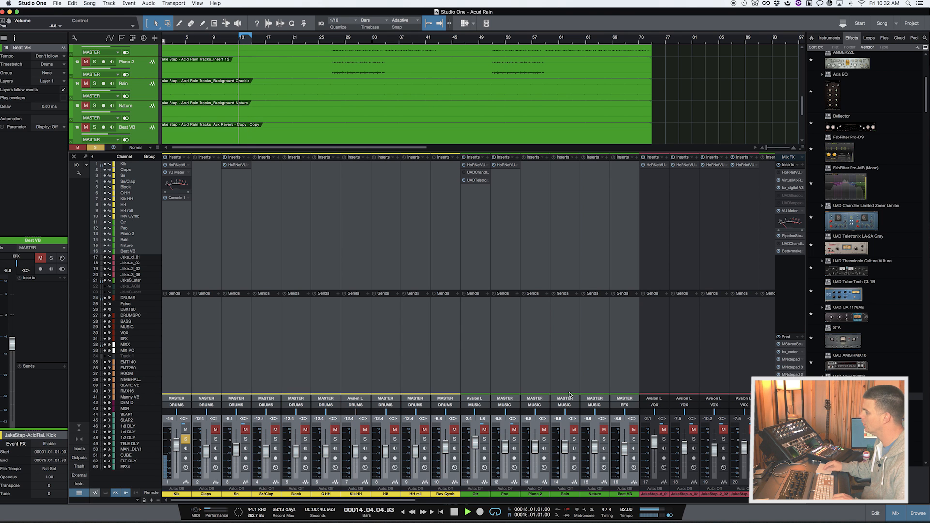
Solo the Gtr channel during playback, select the DRUMS bus, and stop playback.
{"action": "scroll", "coordinate": [639, 285], "scroll_direction": "right", "scroll_amount": 1}
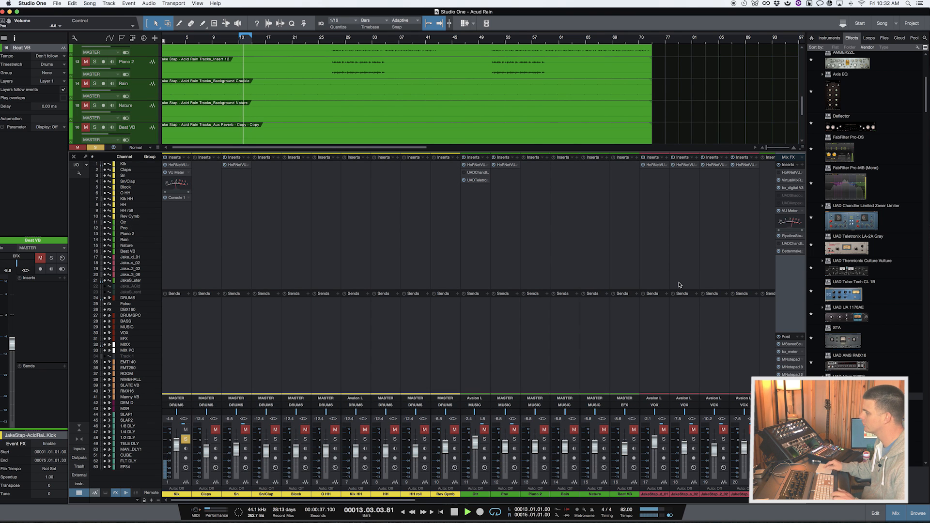
{"action": "scroll", "coordinate": [726, 257], "scroll_direction": "right", "scroll_amount": 2}
{"action": "scroll", "coordinate": [727, 257], "scroll_direction": "right", "scroll_amount": 3}
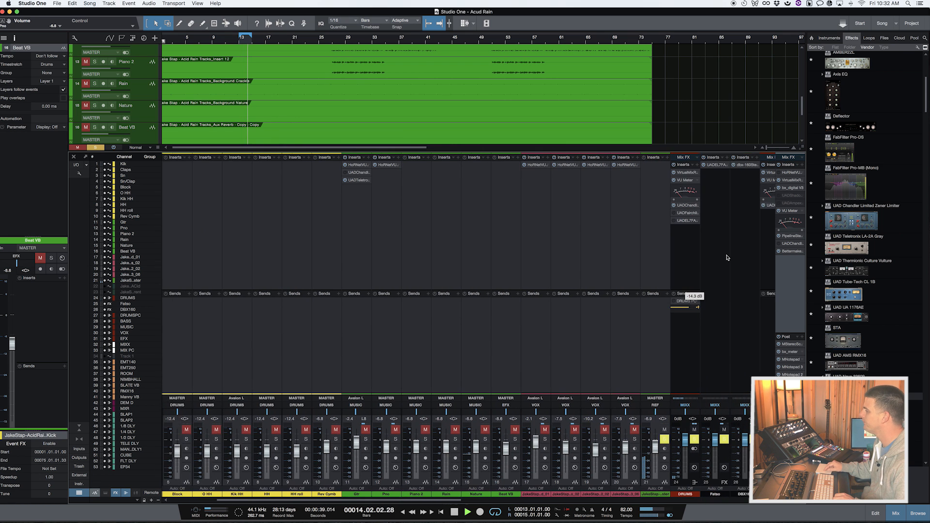
{"action": "scroll", "coordinate": [725, 260], "scroll_direction": "right", "scroll_amount": 2}
{"action": "scroll", "coordinate": [732, 263], "scroll_direction": "right", "scroll_amount": 1}
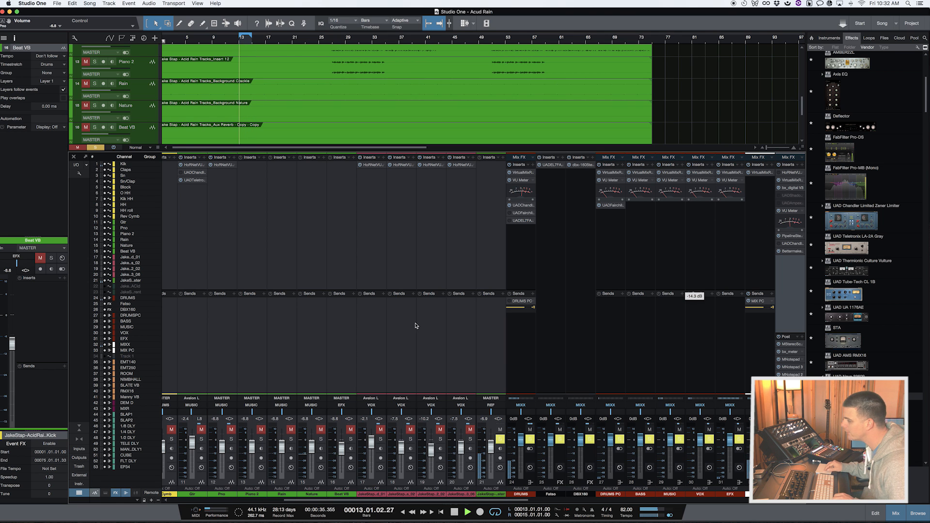
{"action": "left_click", "coordinate": [202, 439]}
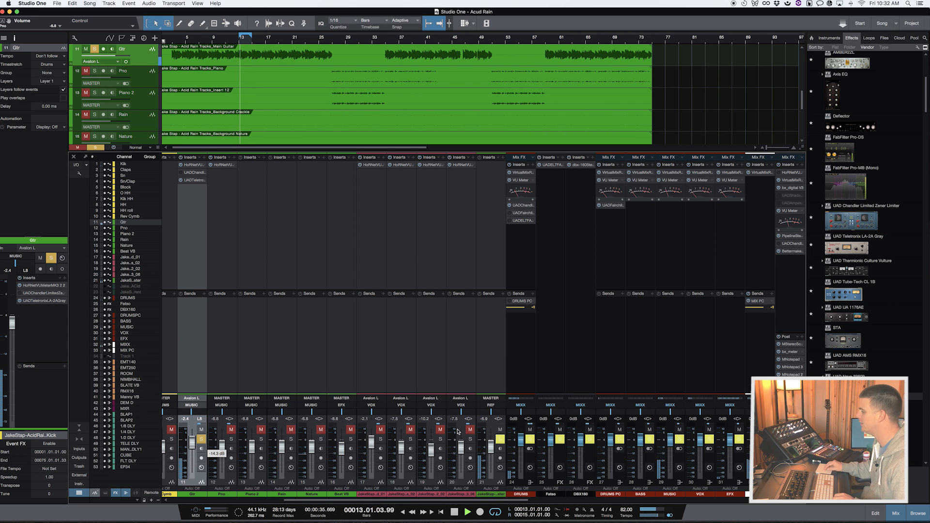
{"action": "left_click", "coordinate": [522, 363]}
{"action": "key", "text": "space"}
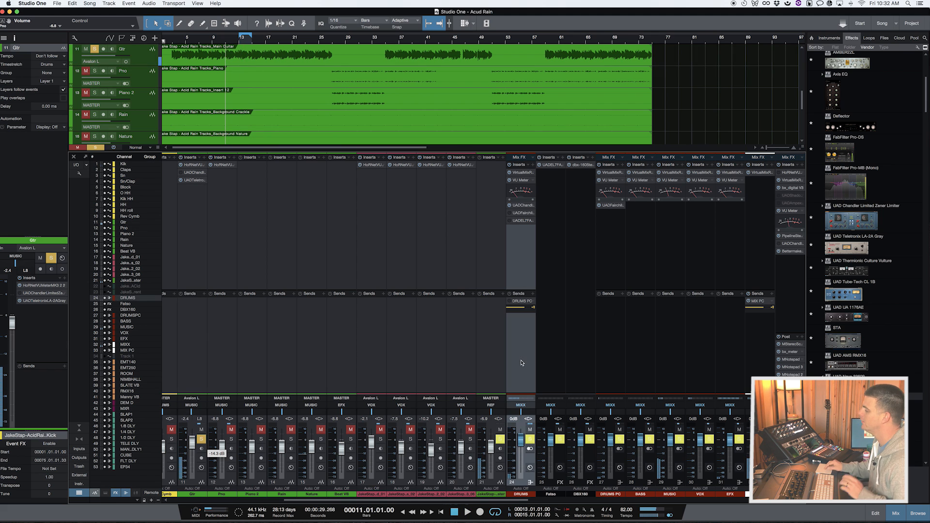
Open the HoRNet VU Meter insert on the main output and move its window clear of the bus channels.
{"action": "left_click", "coordinate": [792, 173]}
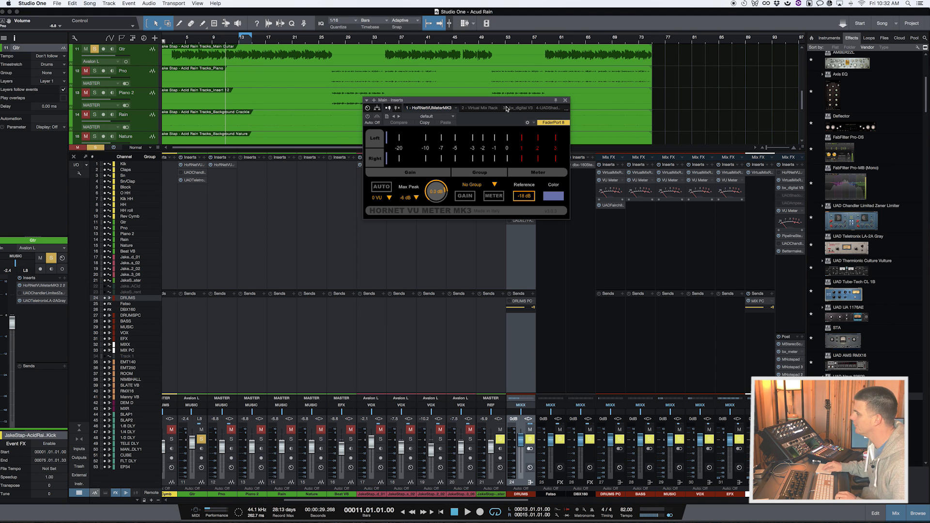
{"action": "left_click_drag", "start_coordinate": [503, 100], "coordinate": [395, 112]}
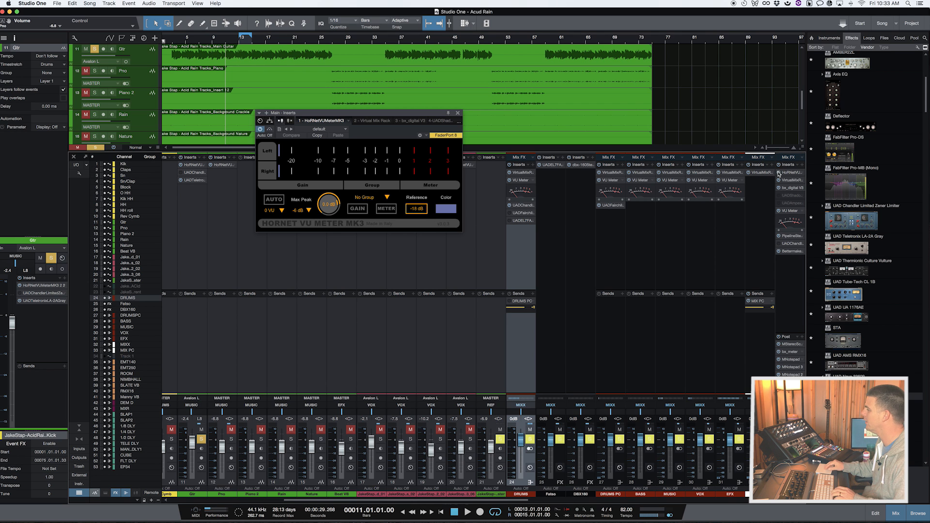
Reopen the HoRNet VU Meter insert on the main output and run its auto gain while the loop plays.
{"action": "left_click", "coordinate": [793, 173]}
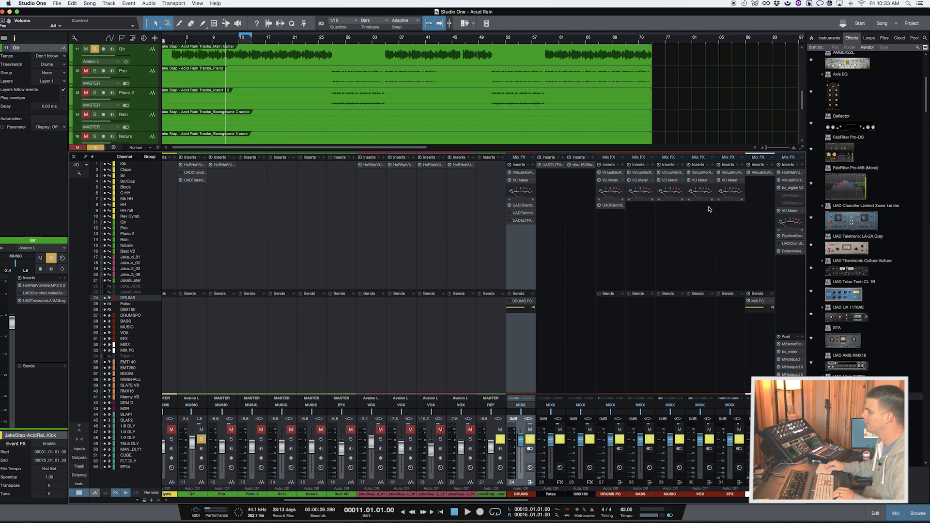
{"action": "left_click", "coordinate": [789, 173]}
{"action": "key", "text": "space"}
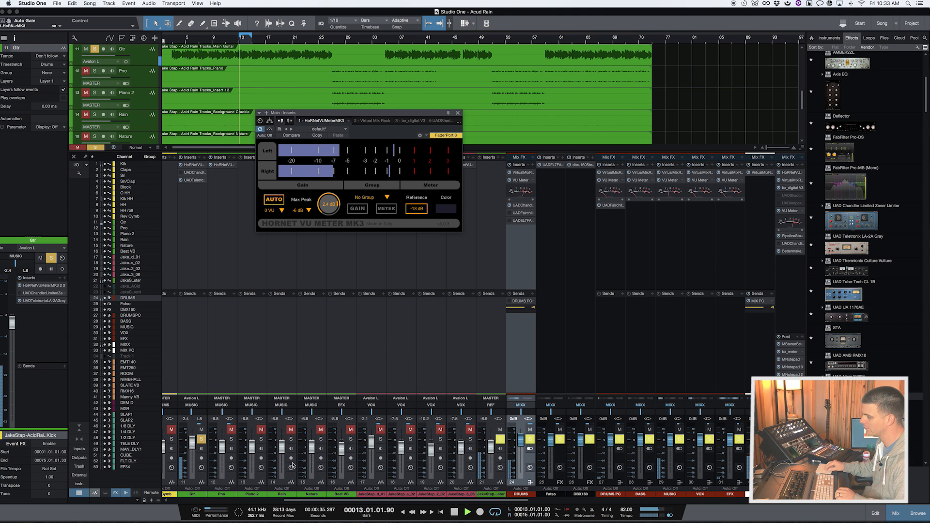
{"action": "key", "text": "space"}
Lower the Gtr fader to -2.8 dB and raise the Kik fader to about +0.1 dB during playback.
{"action": "mouse_move", "coordinate": [192, 442]}
{"action": "left_mouse_down"}
{"action": "mouse_move", "coordinate": [192, 429]}
{"action": "mouse_move", "coordinate": [190, 446]}
{"action": "left_mouse_up"}
{"action": "key", "text": "space"}
{"action": "scroll", "coordinate": [206, 394], "scroll_direction": "left", "scroll_amount": 10}
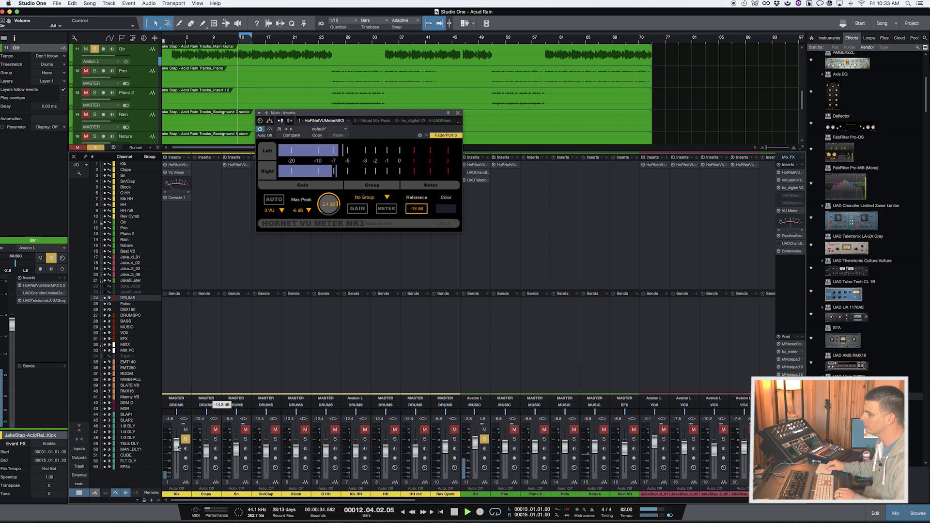
{"action": "left_click_drag", "start_coordinate": [177, 449], "coordinate": [178, 445]}
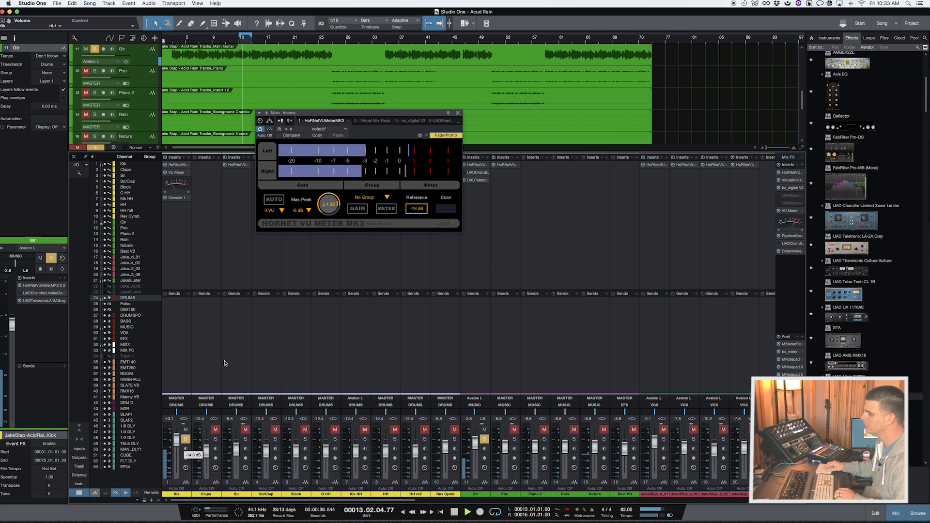
Run the main output meter's auto gain again while raising the Kik fader to about +2.3 dB.
{"action": "left_click", "coordinate": [267, 204]}
{"action": "left_click", "coordinate": [266, 203]}
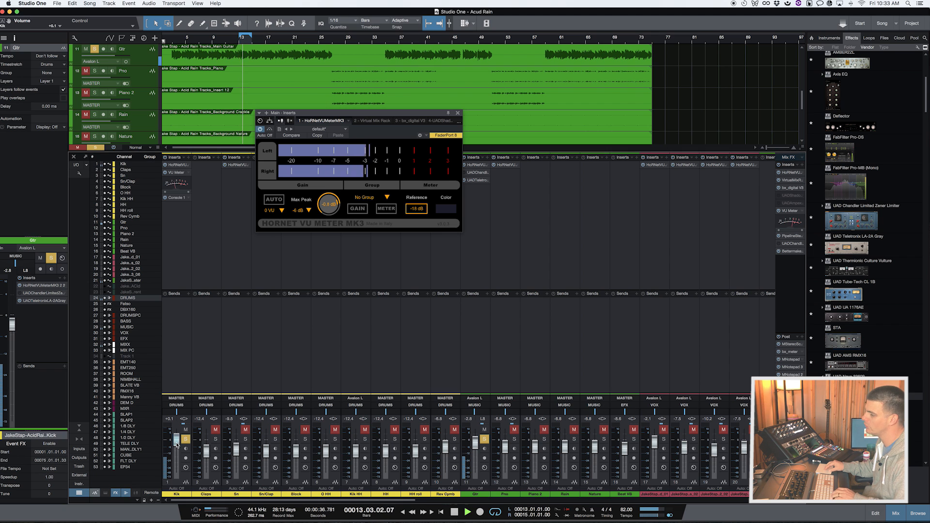
{"action": "left_click_drag", "start_coordinate": [177, 444], "coordinate": [177, 442]}
{"action": "left_click", "coordinate": [274, 200]}
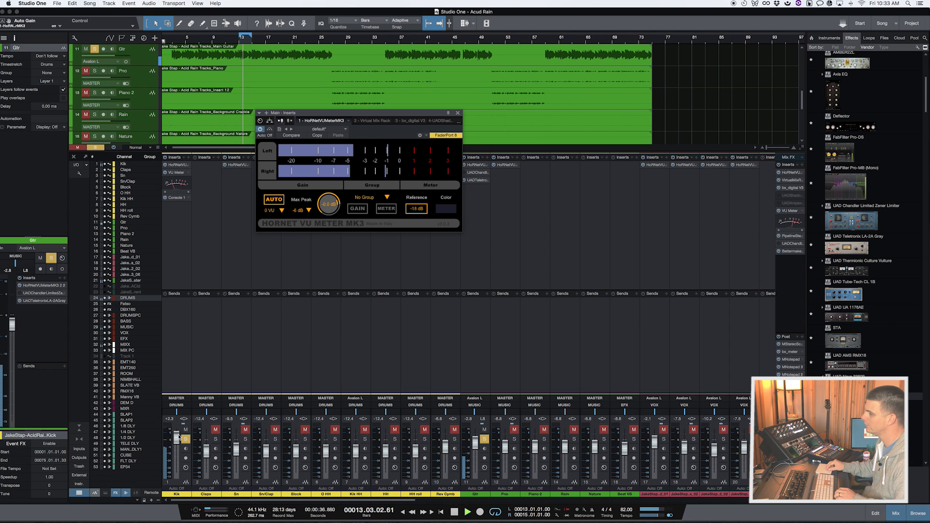
Raise the Kik fader to about +7.1 dB with auto gain active, then stop playback and close the meter window.
{"action": "left_click_drag", "start_coordinate": [176, 438], "coordinate": [175, 432]}
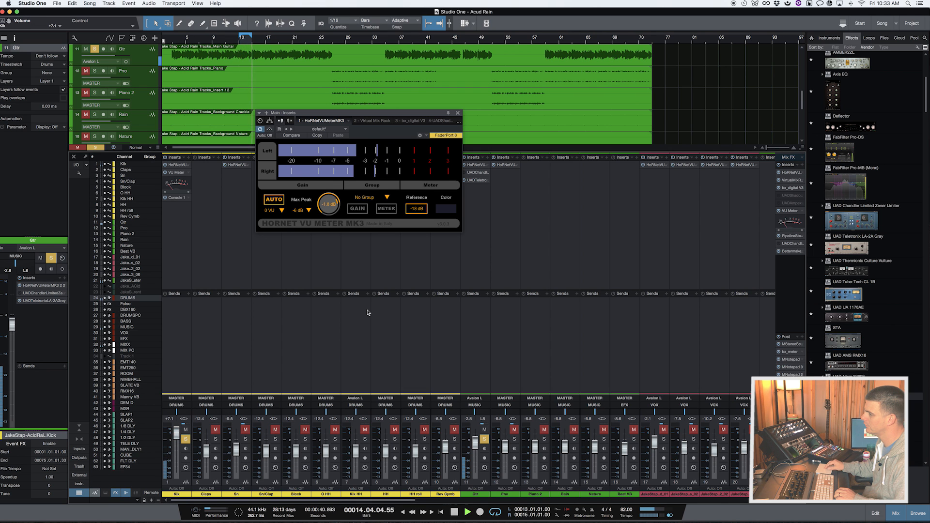
{"action": "key", "text": "space"}
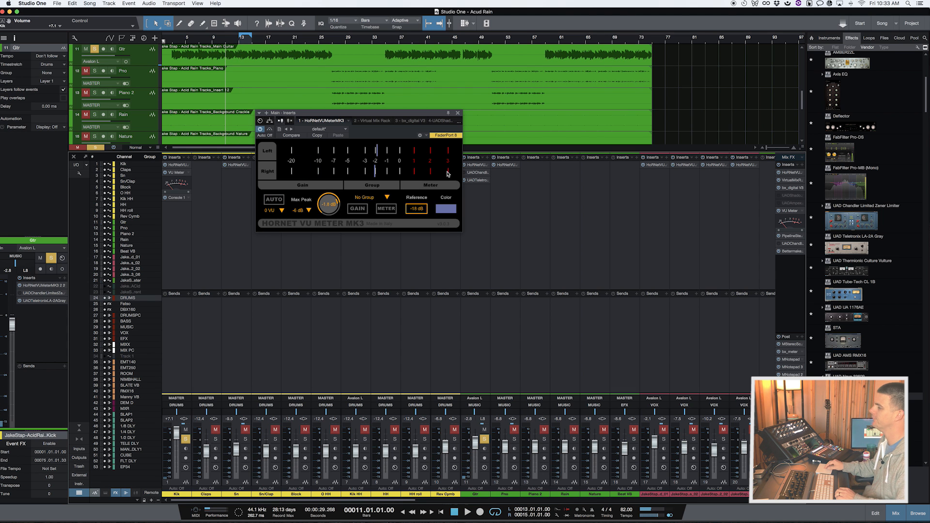
{"action": "left_click", "coordinate": [456, 115]}
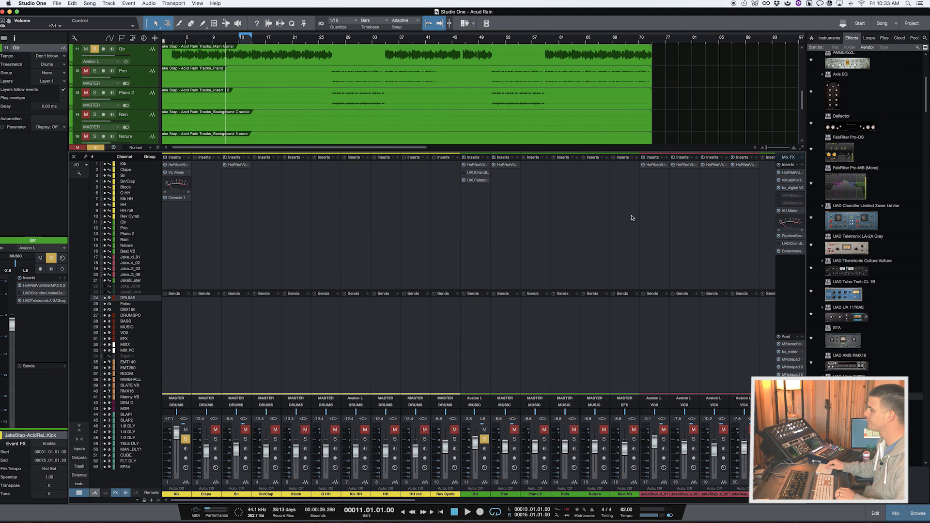
{"action": "scroll", "coordinate": [634, 216], "scroll_direction": "right", "scroll_amount": 3}
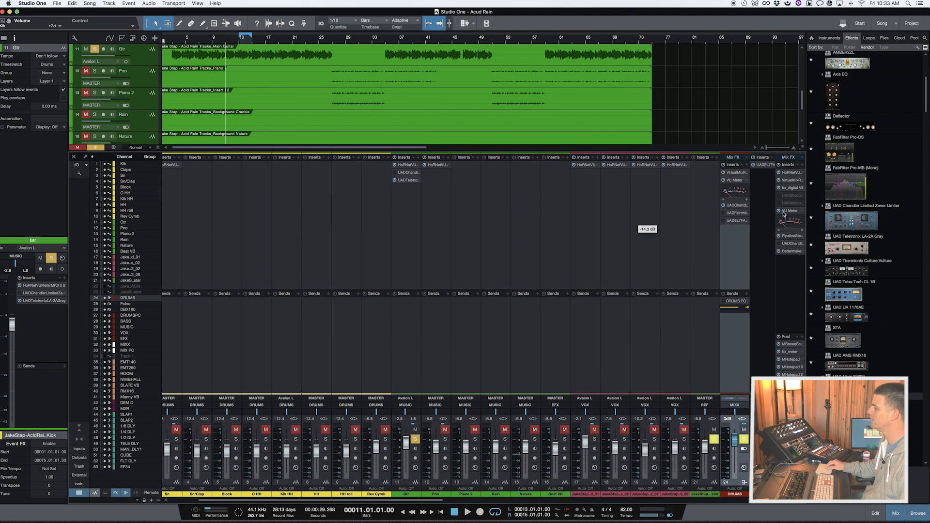